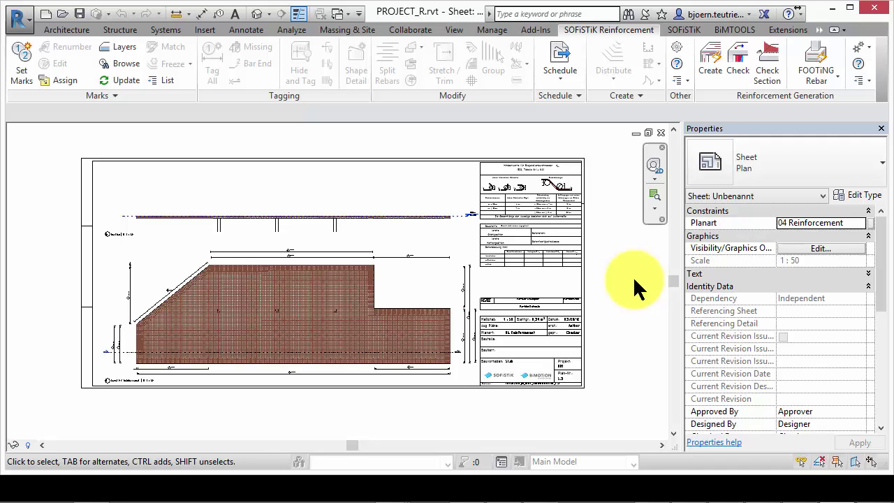
- Generate the slab's B 500 B bar and bending schedule and scroll through its pages
left_click(557, 57)
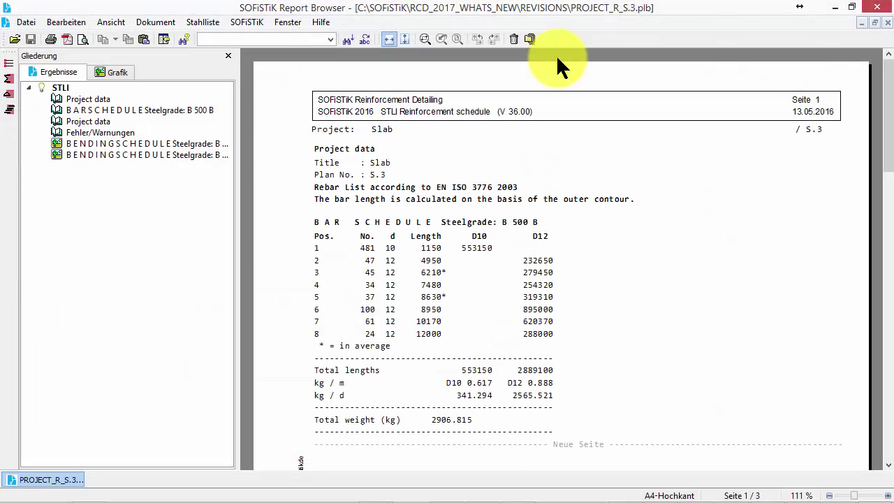
scroll(558, 57, "down", 15)
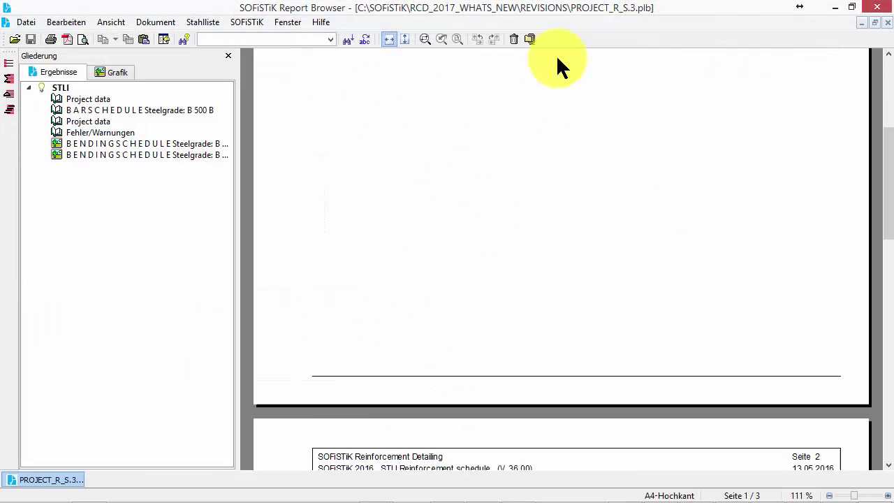
scroll(557, 56, "down", 20)
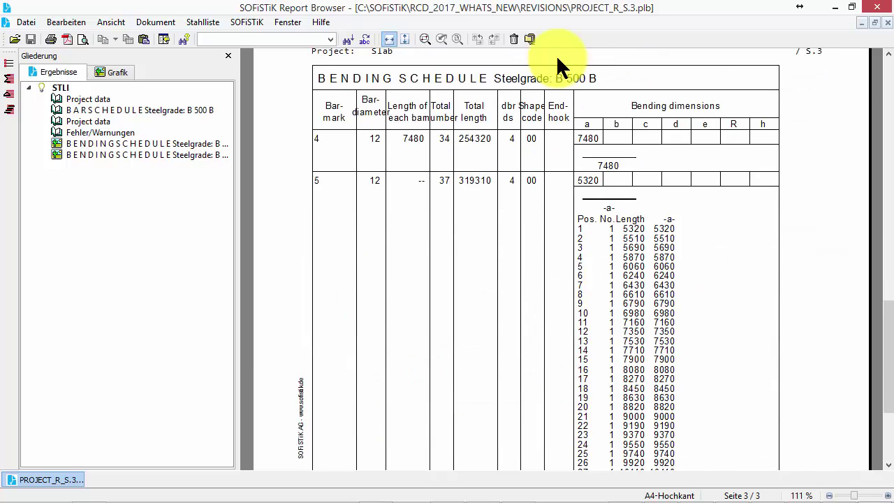
- Close the schedule report, select PROJECT_R_S.3.stl in REVISIONS, and return to Revit
left_click(877, 7)
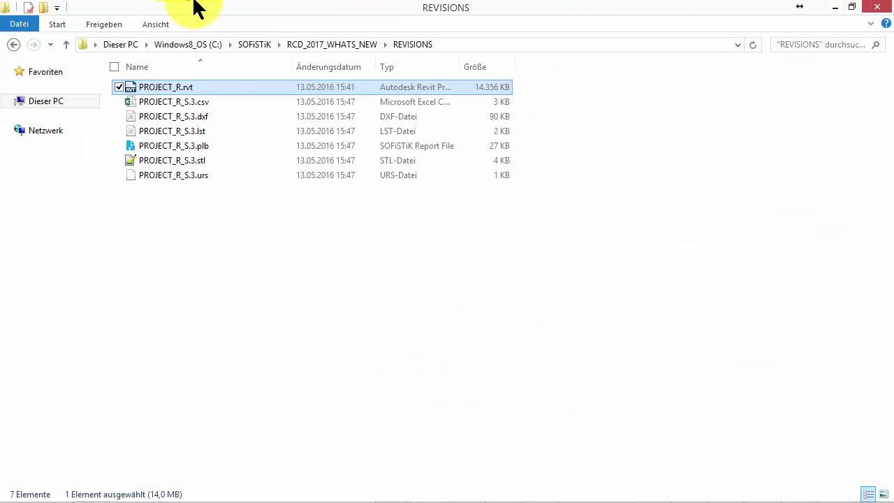
left_click(224, 159)
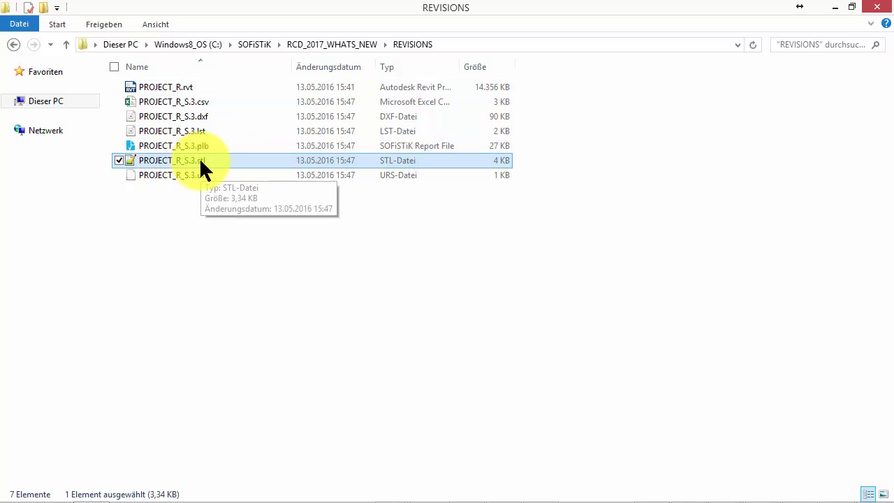
key("alt+Tab")
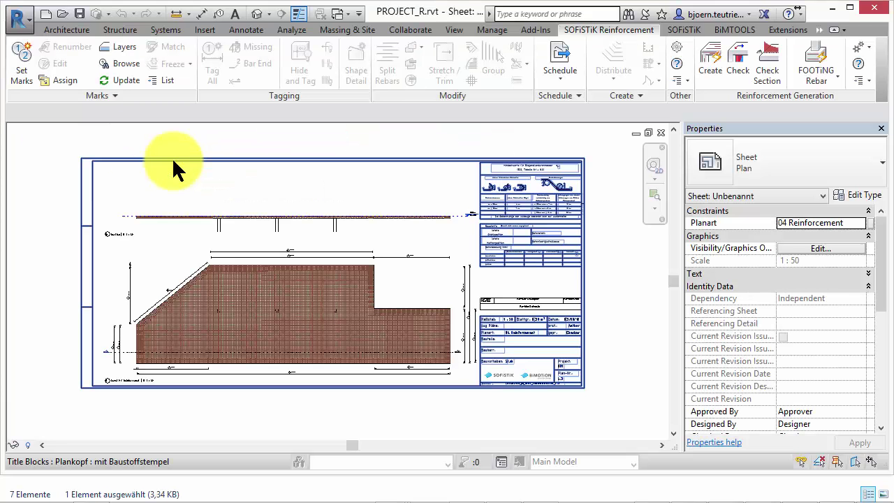
- Enable Marks per Revision on the Marks tab of SOFiSTiK Settings and apply it
left_click(674, 53)
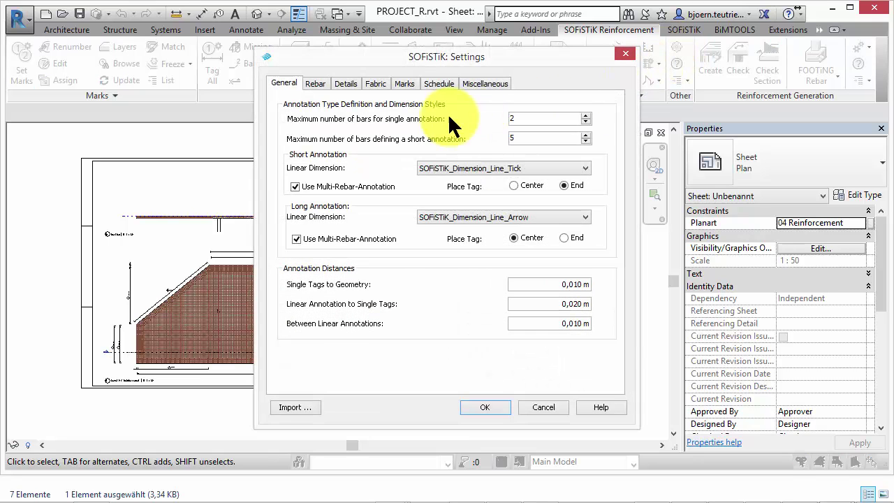
left_click(405, 83)
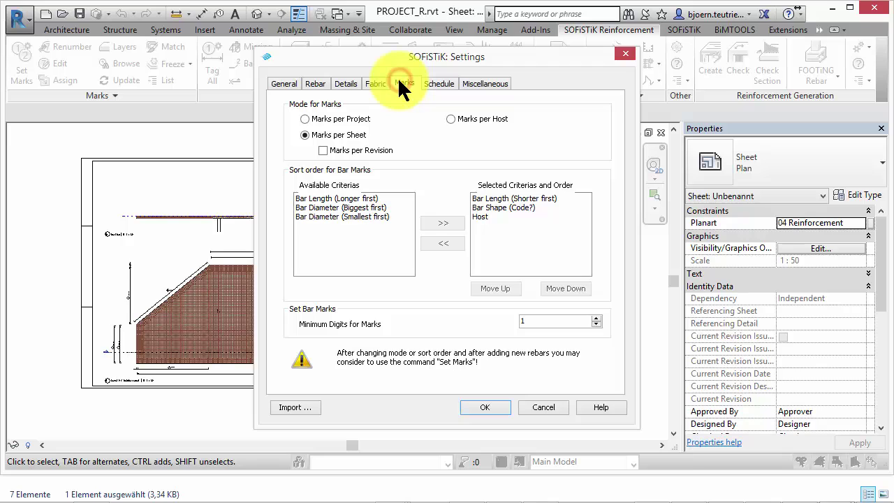
left_click(323, 150)
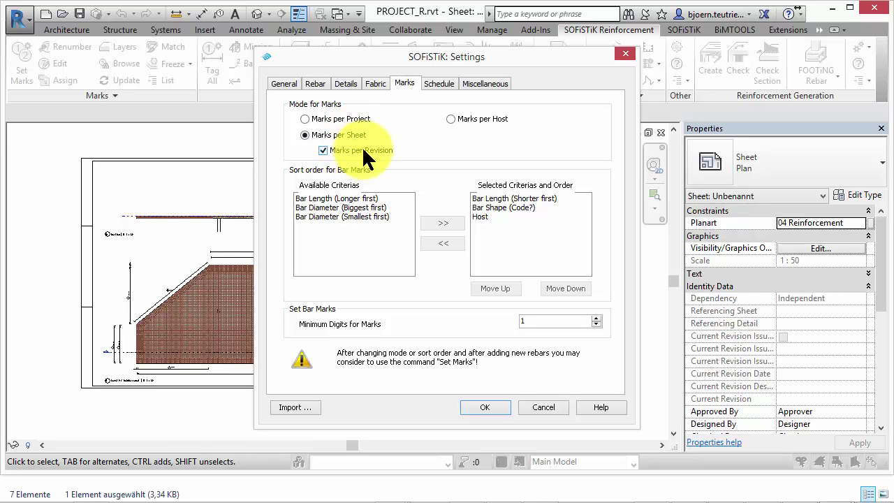
left_click(479, 408)
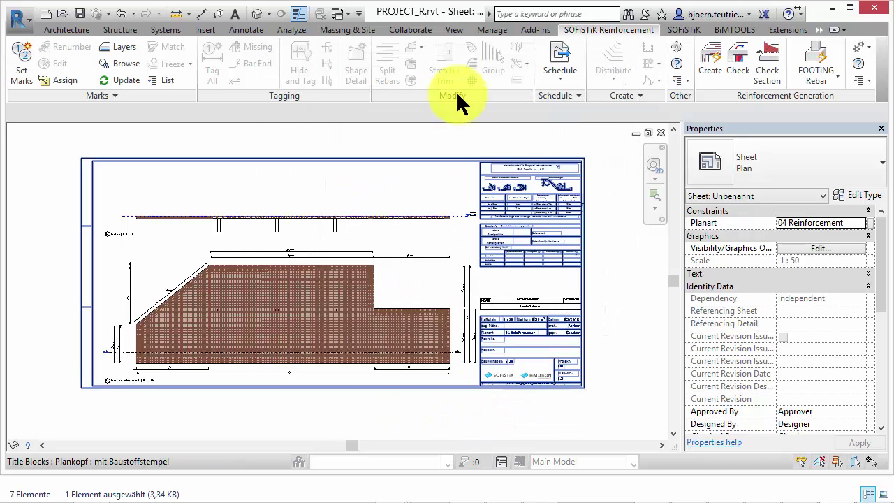
- Add new revisions in Sheet Issues/Revisions, widening Description and keeping per-sheet numbering
left_click(452, 30)
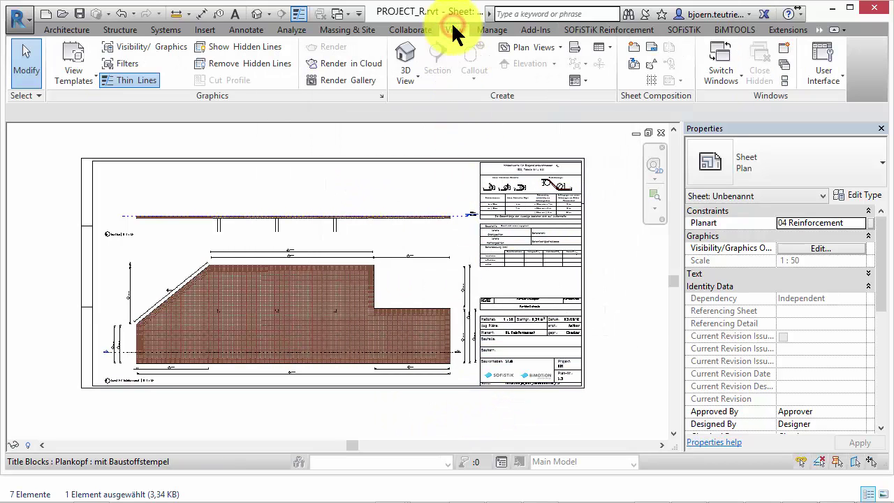
left_click(650, 69)
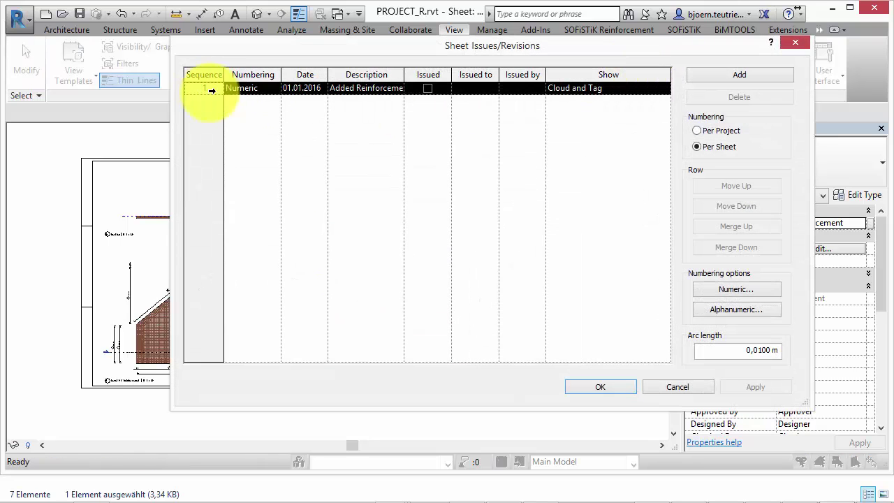
left_click(708, 74)
left_click(708, 74)
left_click(708, 74)
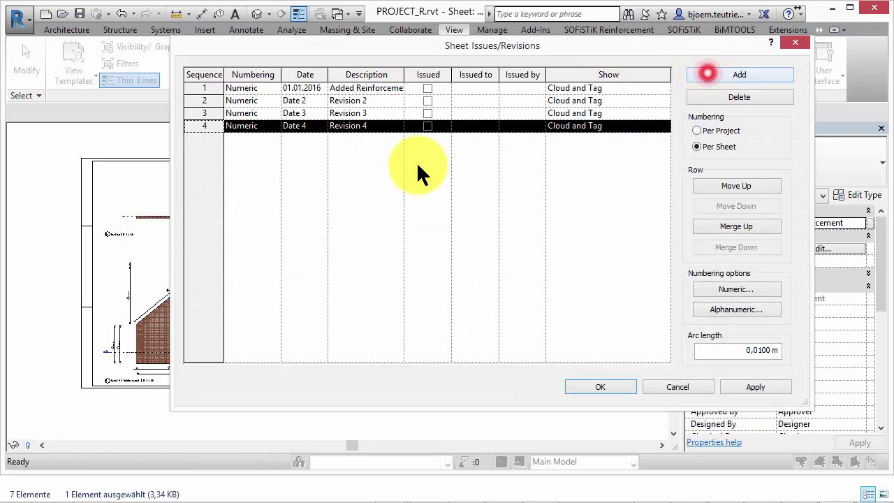
left_click_drag(405, 74, 433, 74)
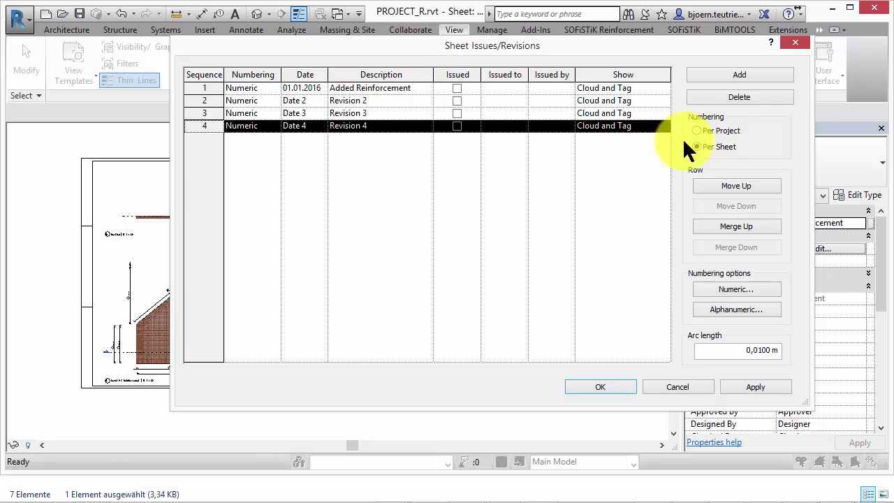
left_click(697, 147)
- Show Seq. 1 Added Reinforcement (01.01.2016) in the sheet's revision schedule and zoom to check it
left_click(602, 386)
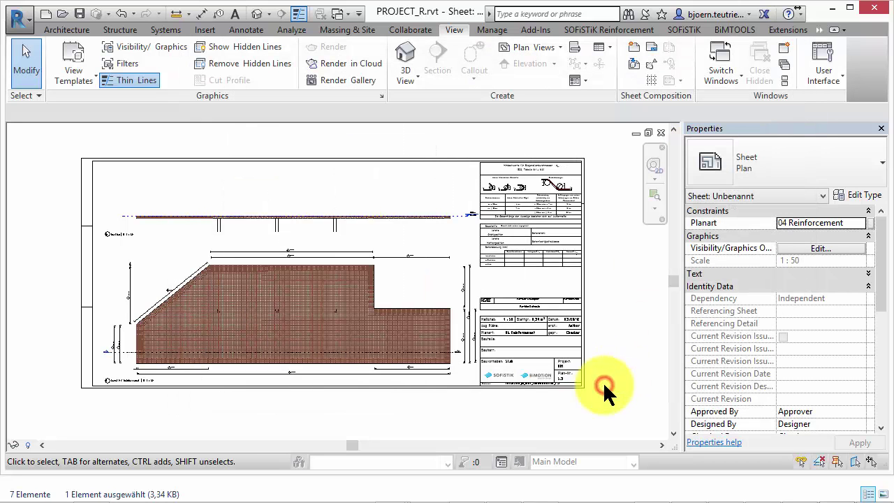
left_click_drag(880, 230, 880, 325)
left_click(829, 412)
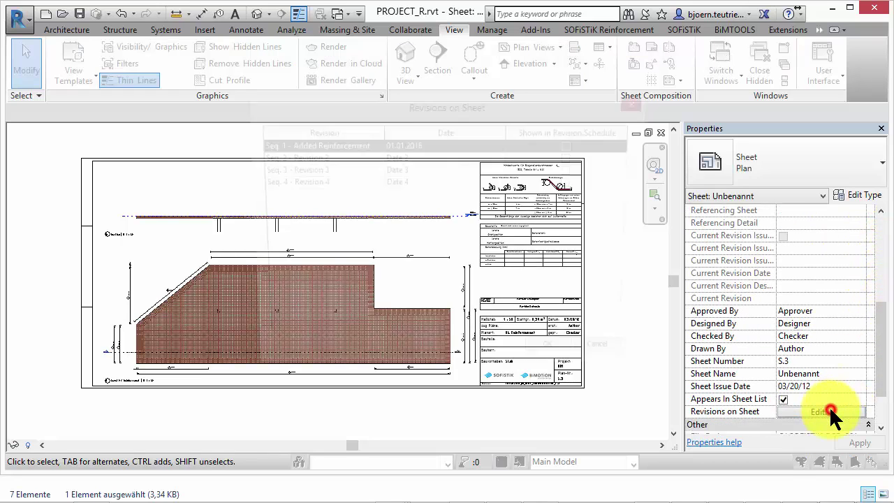
left_click(573, 145)
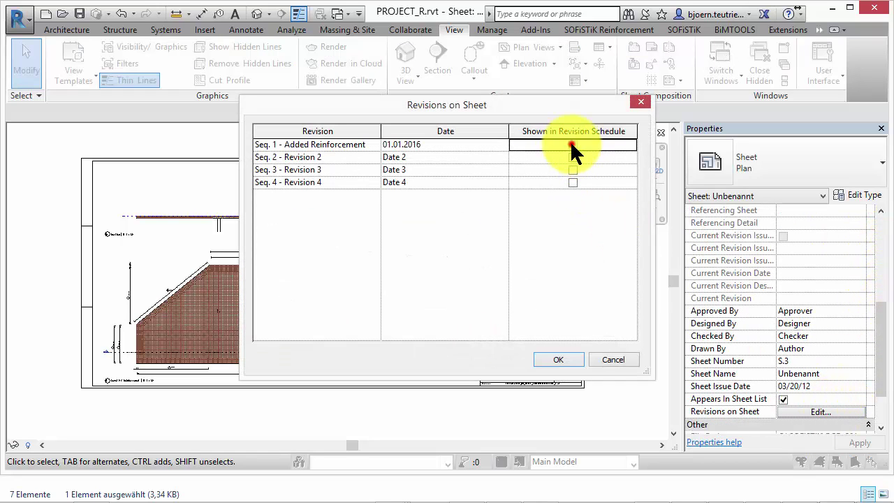
left_click(560, 354)
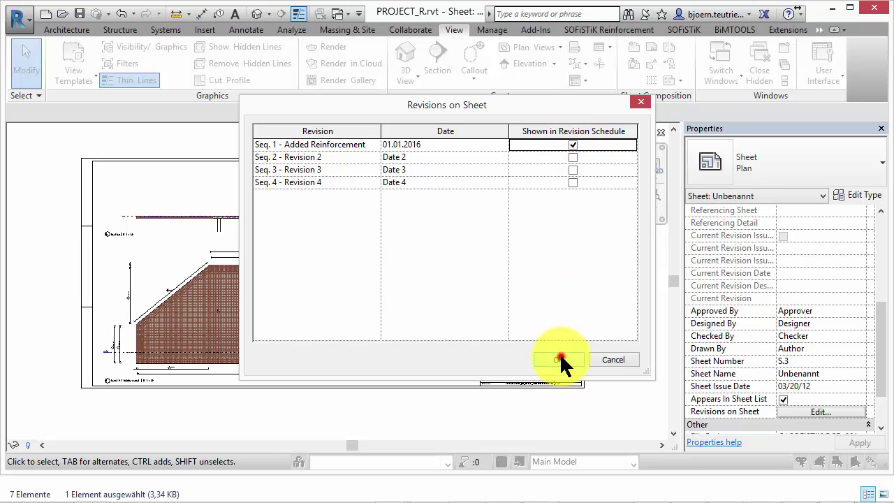
scroll(559, 352, "up", 6)
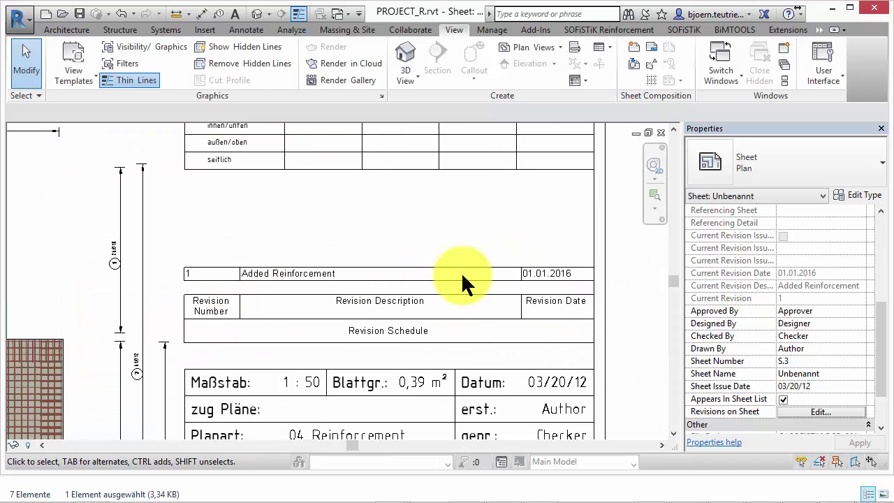
scroll(538, 269, "down", 5)
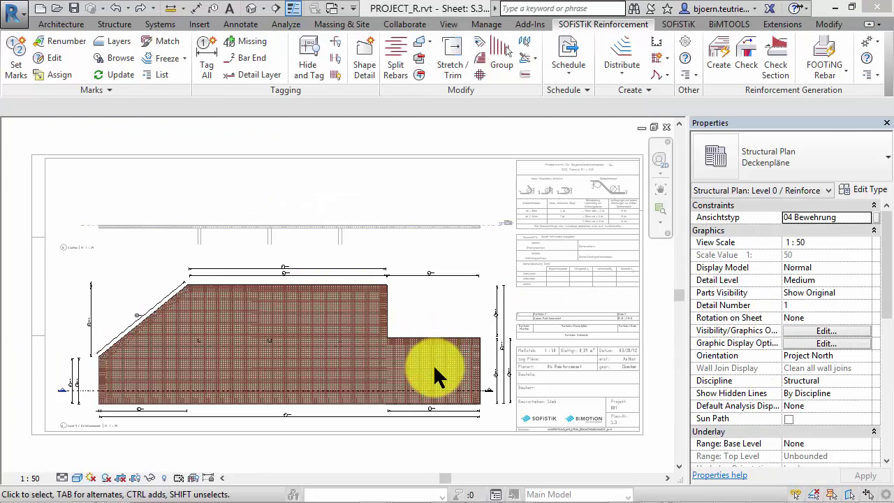
- Stretch the right rebar set, dismiss the revision-mismatch warning, undo it, then select all slab rebars
left_click(418, 377)
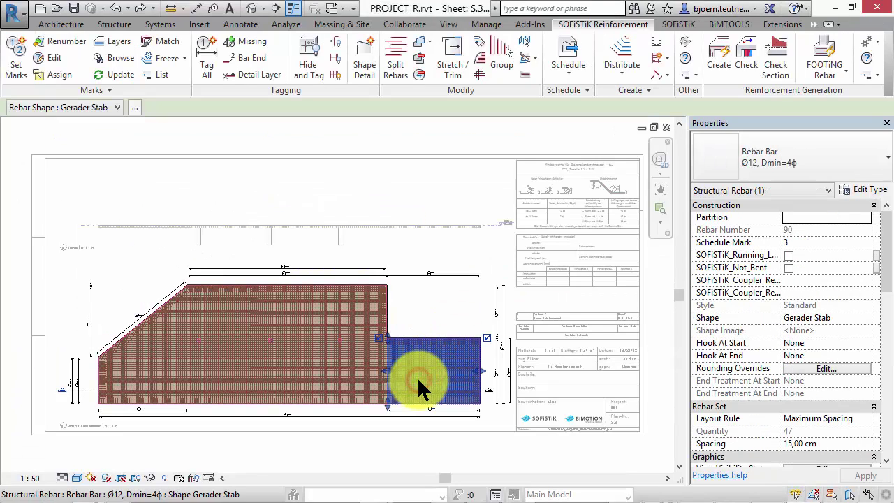
left_click_drag(393, 373, 413, 366)
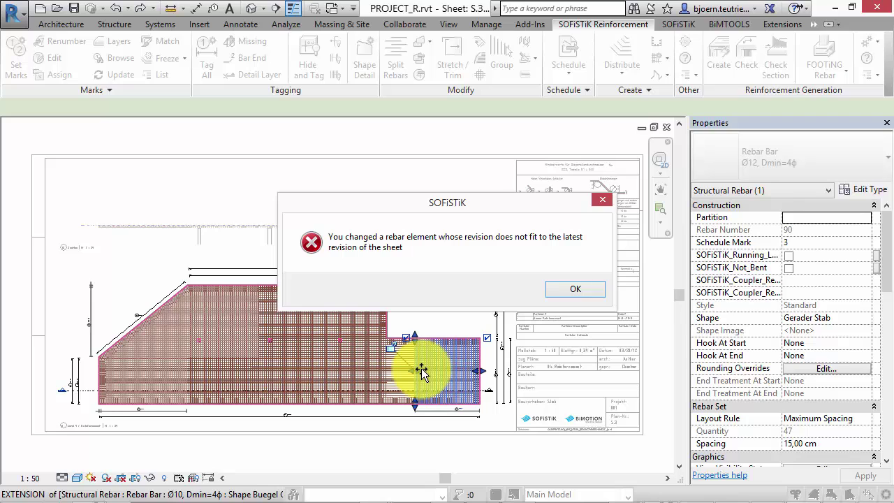
left_click(573, 290)
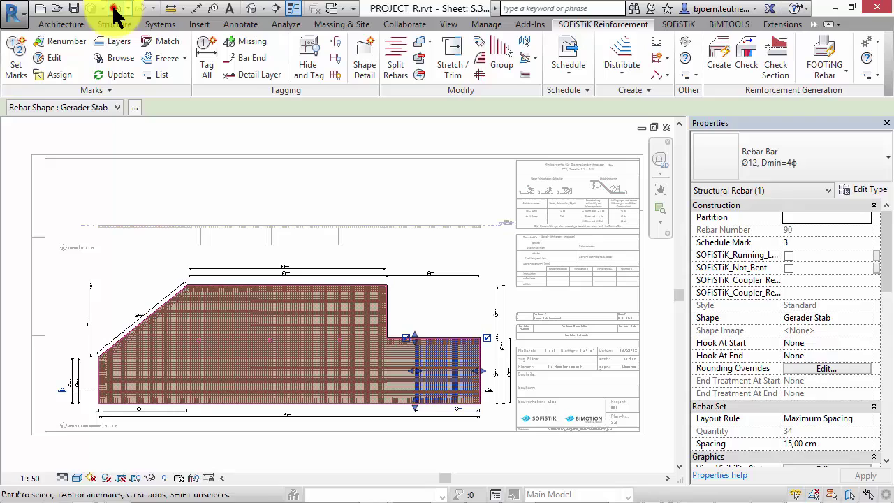
left_click(114, 9)
left_click_drag(63, 228, 498, 427)
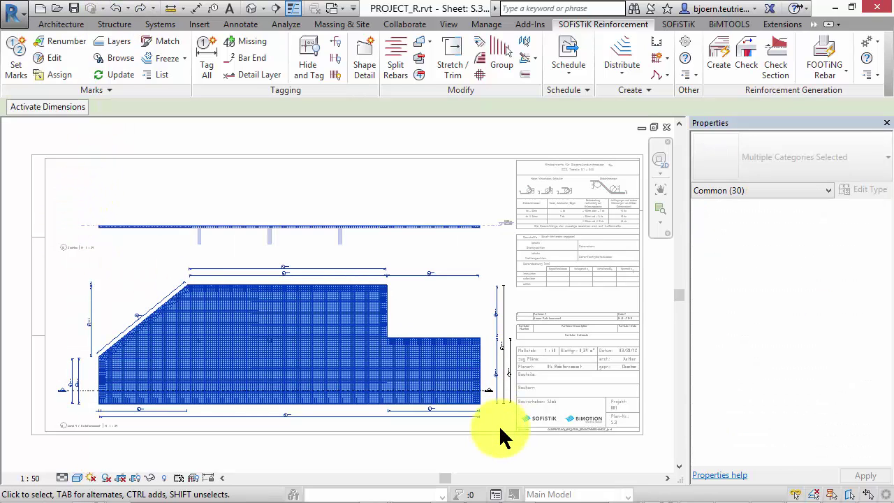
- Freeze the current rebar marks and activate the slab plan viewport on the sheet
left_click(165, 60)
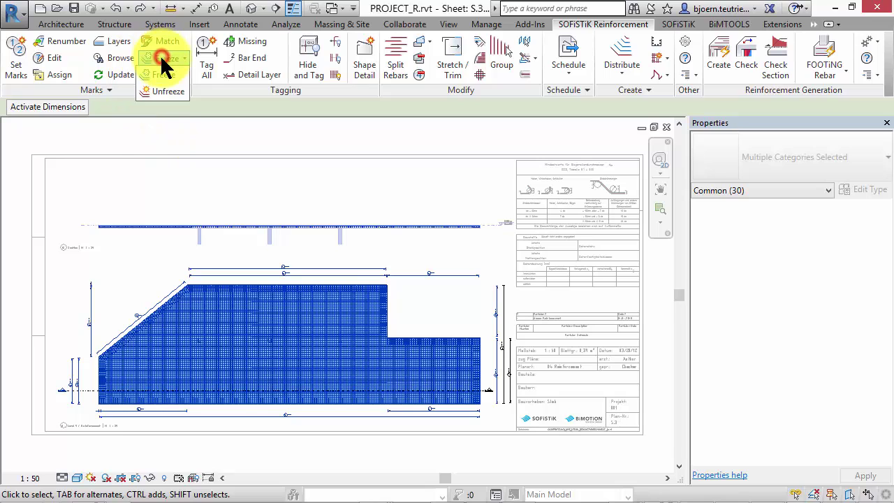
left_click(166, 74)
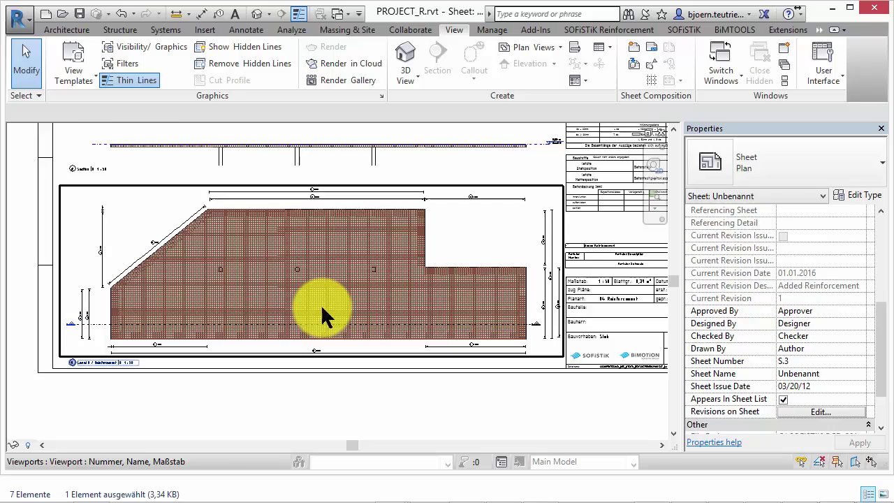
left_click(319, 309)
double_click(319, 309)
scroll(325, 286, "up", 3)
- Select the slab floor and edit it to add the square bar patch near the middle
left_click(293, 166)
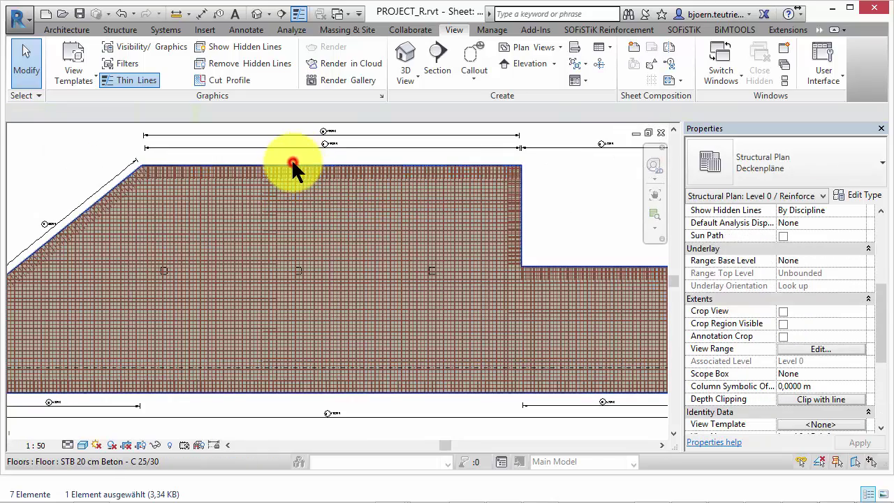
left_click(818, 29)
left_click(816, 44)
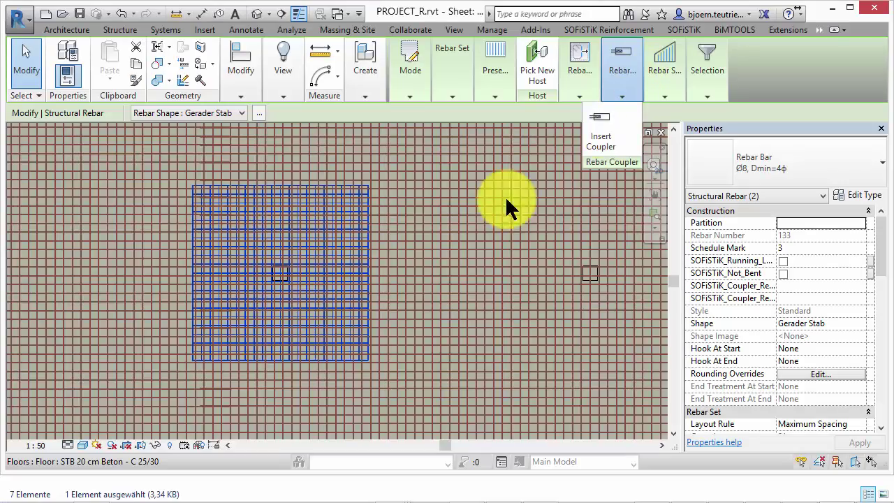
scroll(489, 218, "down", 6)
left_click(172, 230)
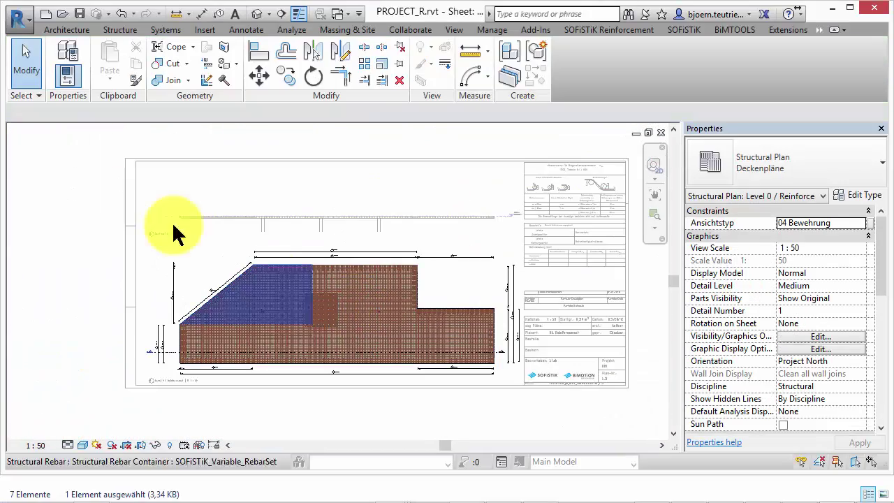
left_click(624, 28)
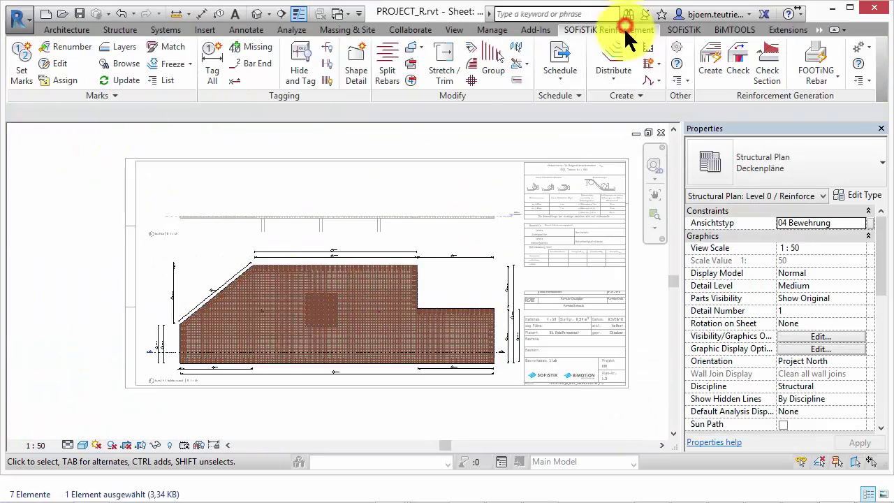
- Assign rebar marks on sheet S.3 and verify a new central bar carries mark 9
left_click(23, 79)
left_click(330, 307)
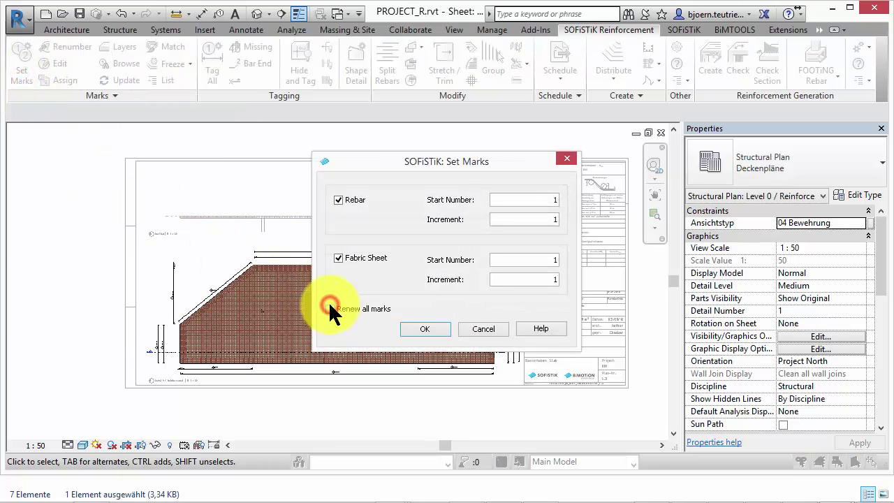
left_click(418, 325)
left_click(473, 339)
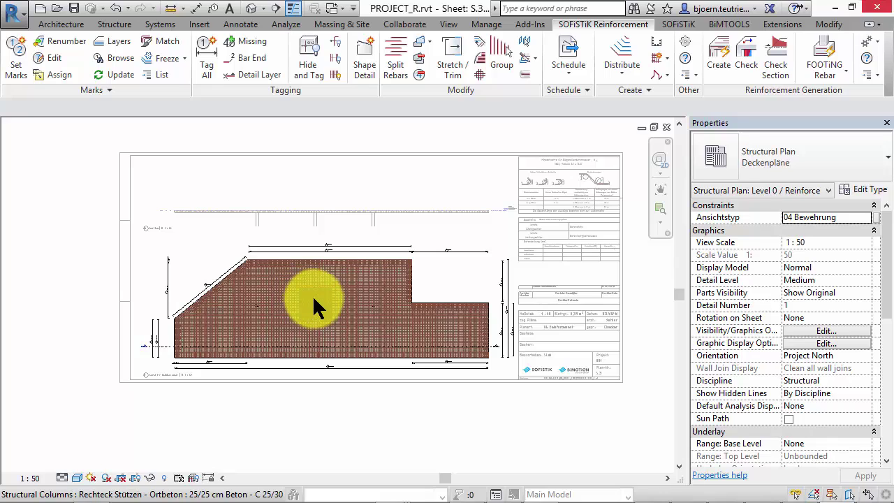
left_click(314, 301)
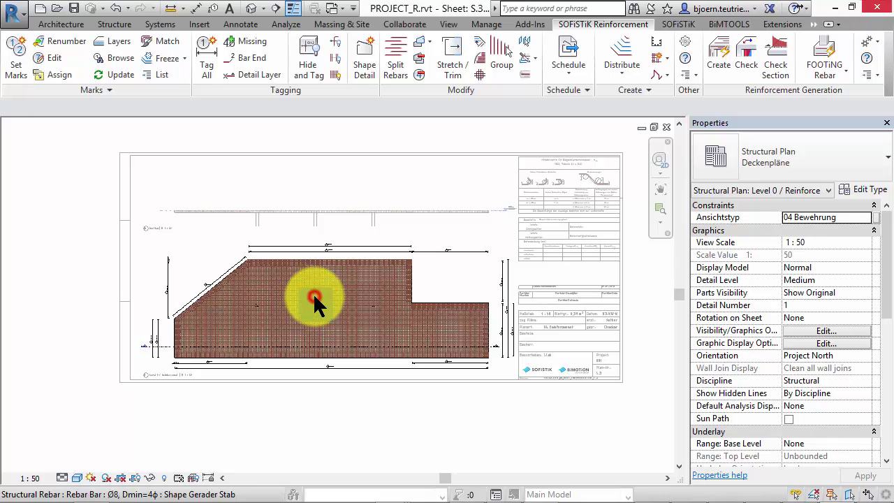
left_click_drag(885, 269, 882, 377)
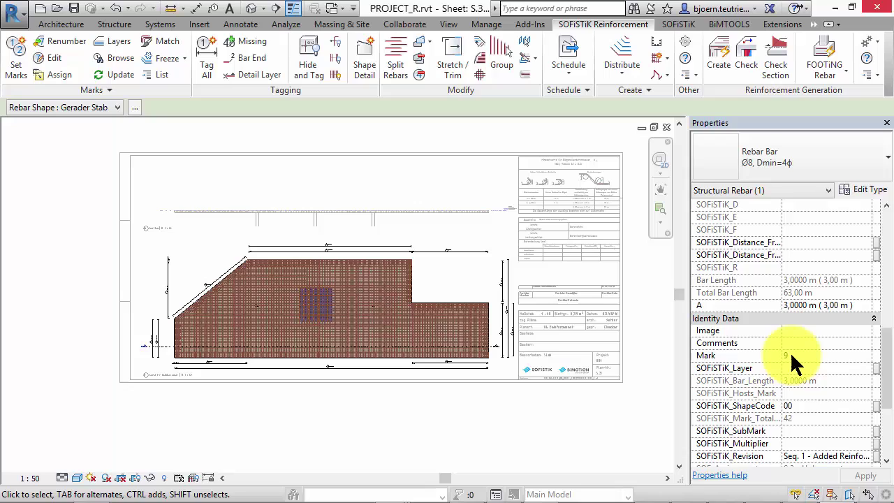
- Generate the sheet S.3 bar schedule for revision Seq. 1 - Added Reinforcement only
left_click(510, 388)
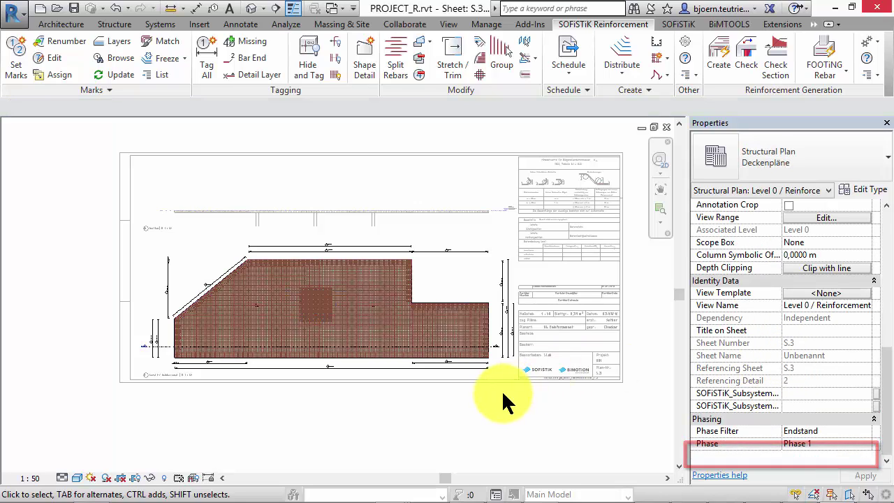
left_click(569, 49)
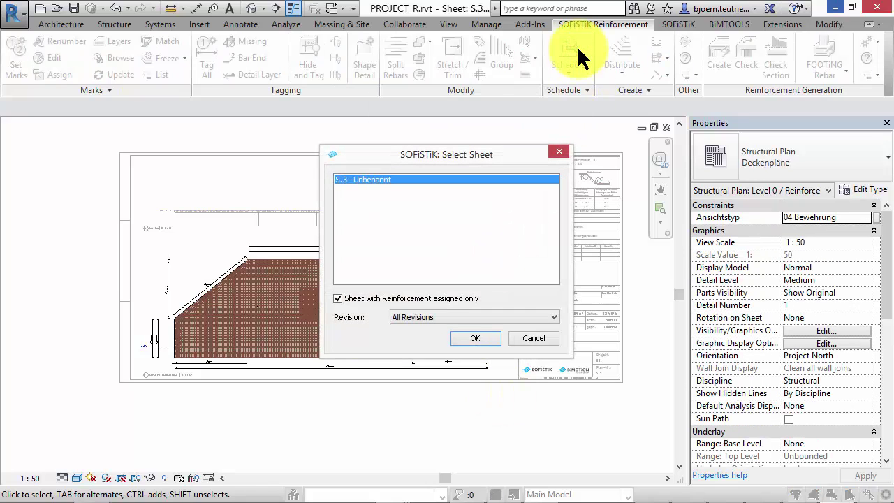
left_click(455, 317)
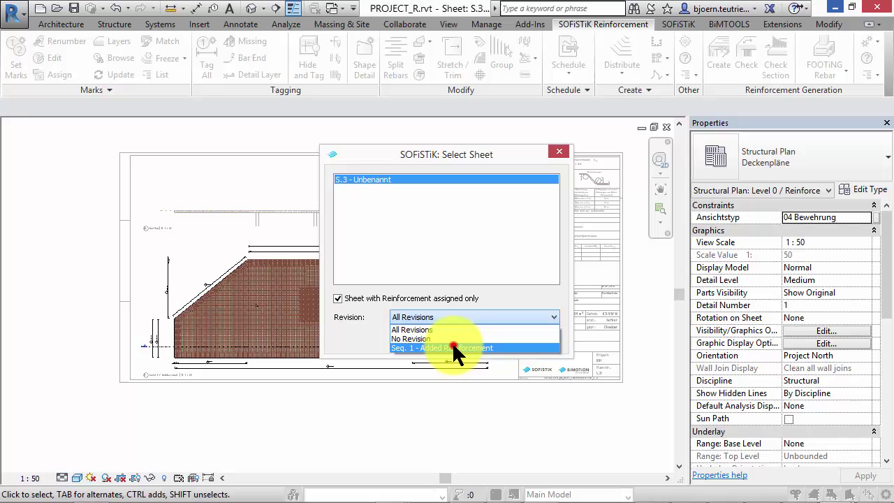
left_click(451, 340)
left_click(473, 338)
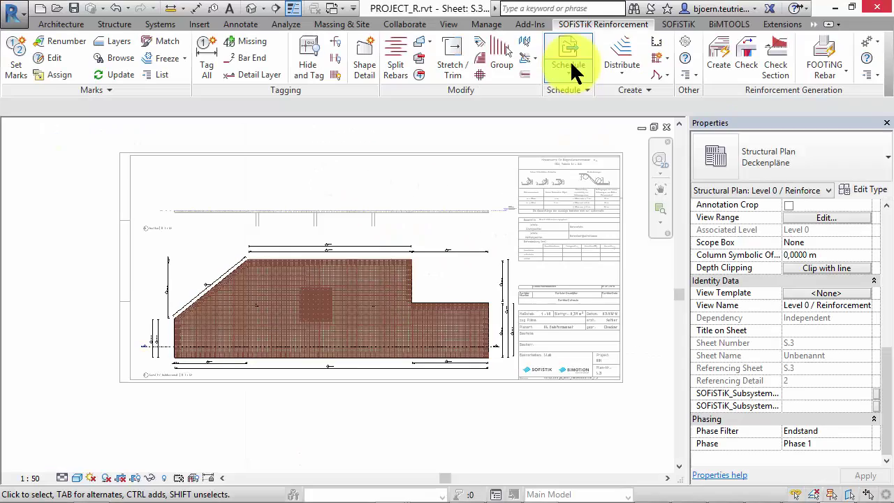
- Generate the all-revisions S.3 schedule and locate its CSV file in the REVISIONS folder
left_click(569, 49)
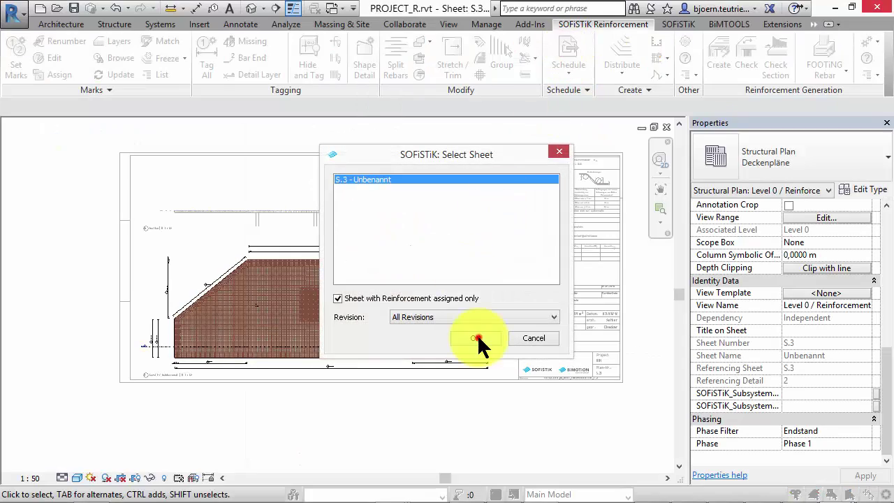
left_click(478, 336)
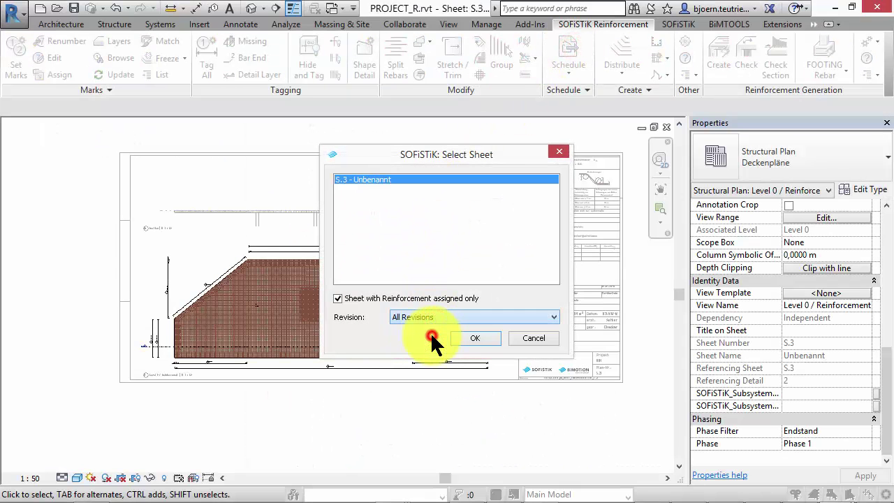
left_click(472, 335)
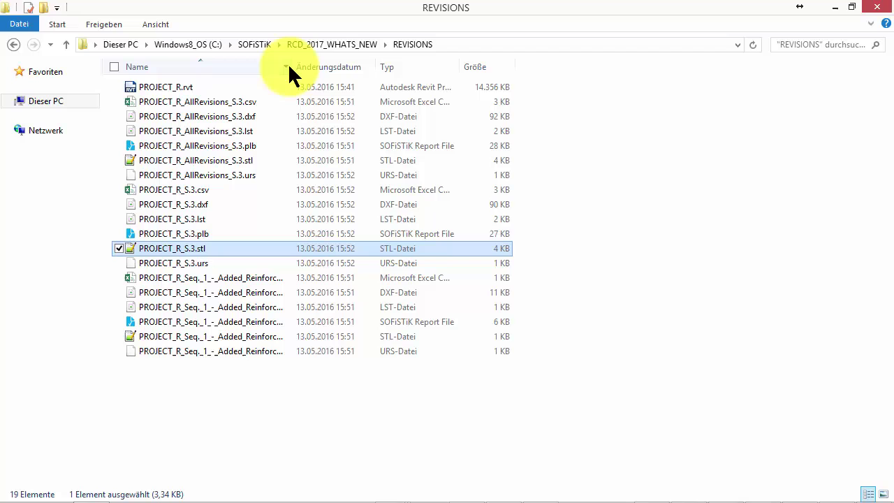
left_click_drag(297, 67, 389, 67)
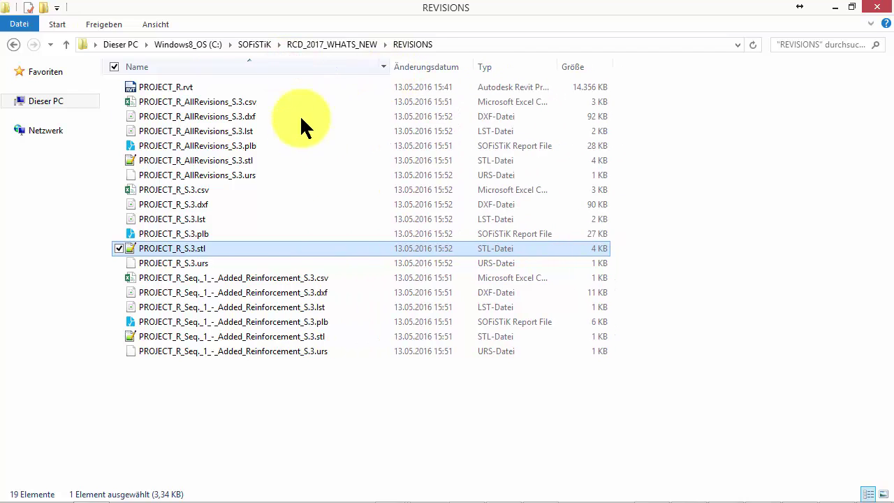
left_click(276, 98)
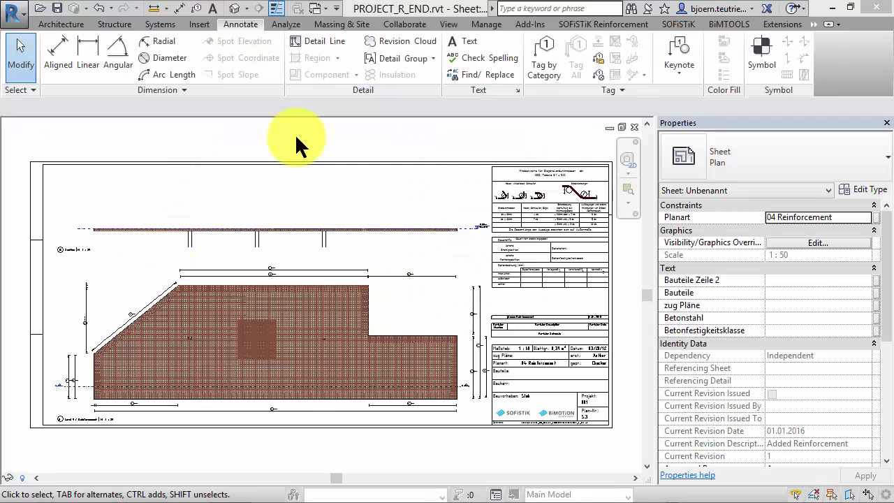
- Draw a rectangular revision cloud around the added bars, assigned to Seq. 1 - Added Reinforcement
left_click(408, 41)
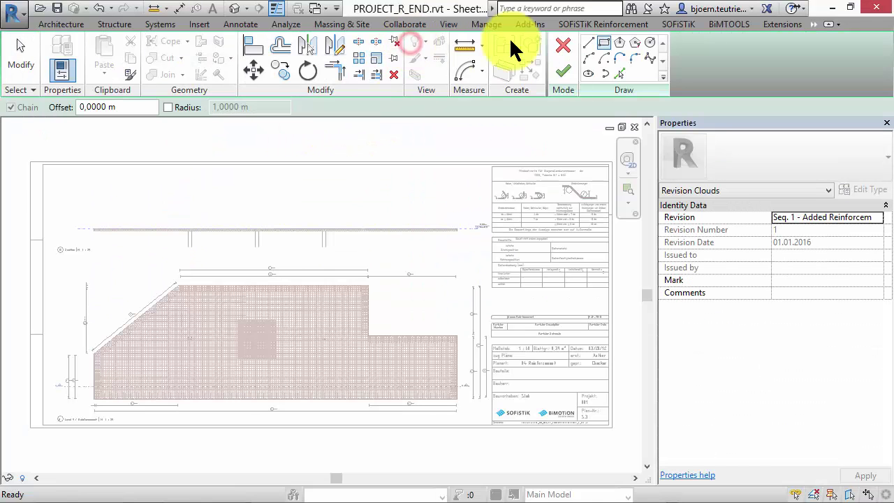
left_click(608, 43)
left_click(224, 306)
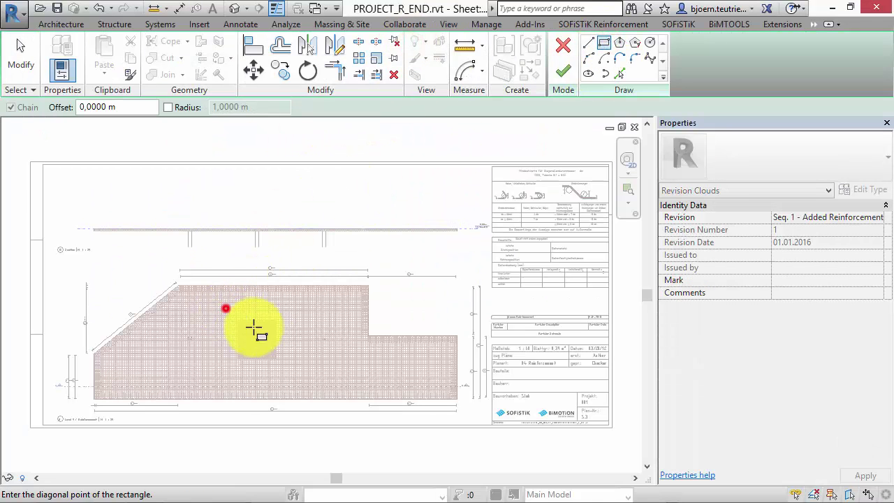
left_click(290, 372)
key("Escape")
left_click(866, 218)
left_click(877, 217)
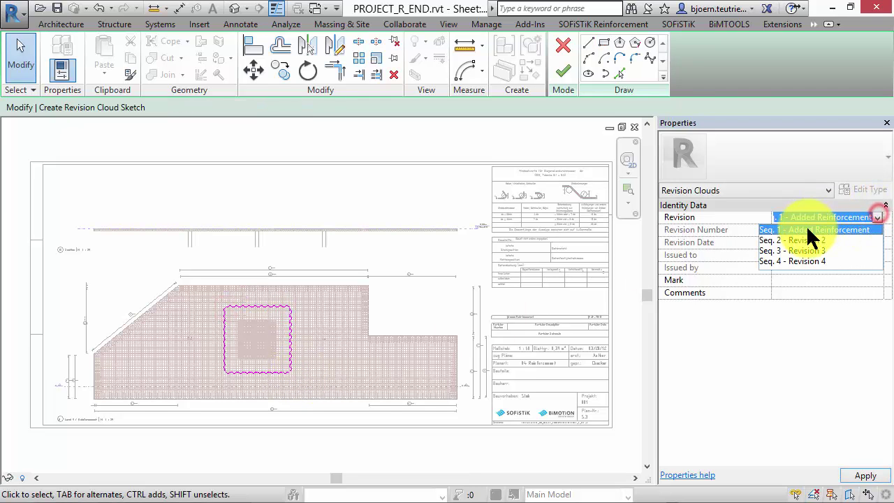
left_click(806, 228)
- Finish the revision cloud sketch and tag it by category
left_click(563, 71)
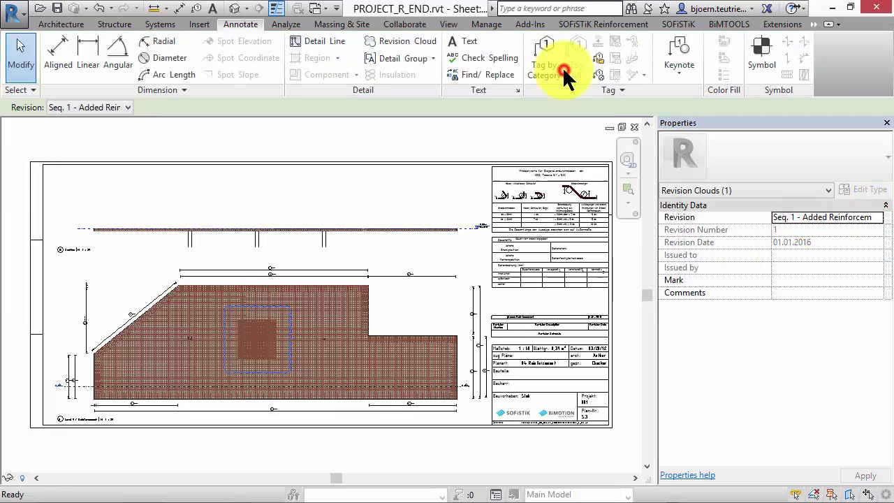
left_click(559, 71)
scroll(252, 352, "up", 5)
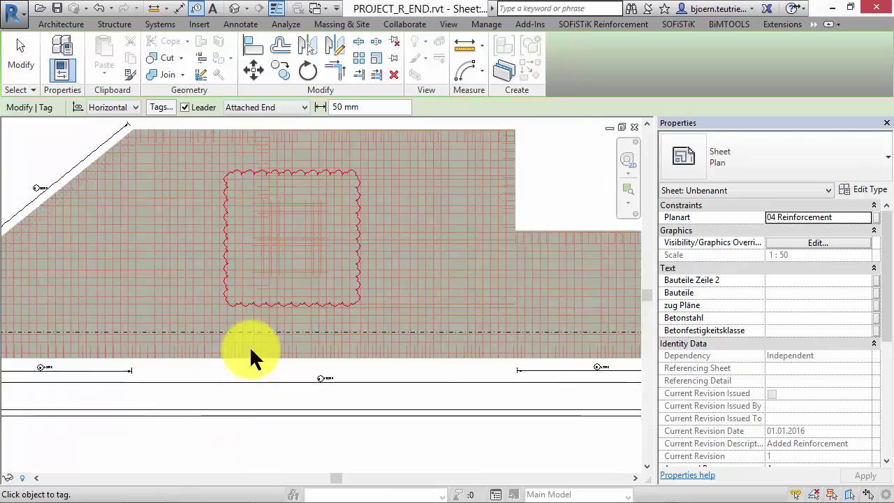
left_click(279, 301)
key("Escape")
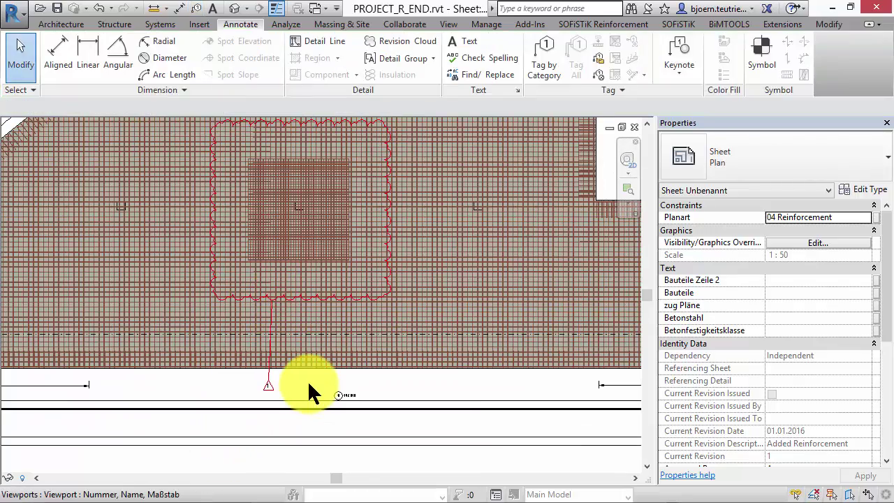